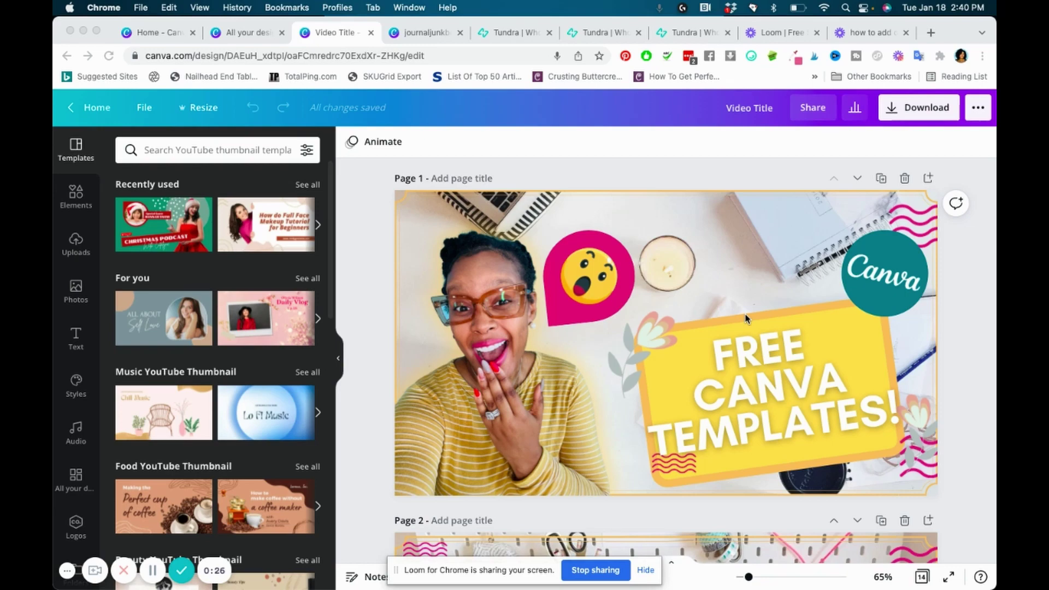
- Select the woman's photo on Page 1 of the thumbnail
scroll(746, 318, "down", 10)
scroll(746, 319, "down", 10)
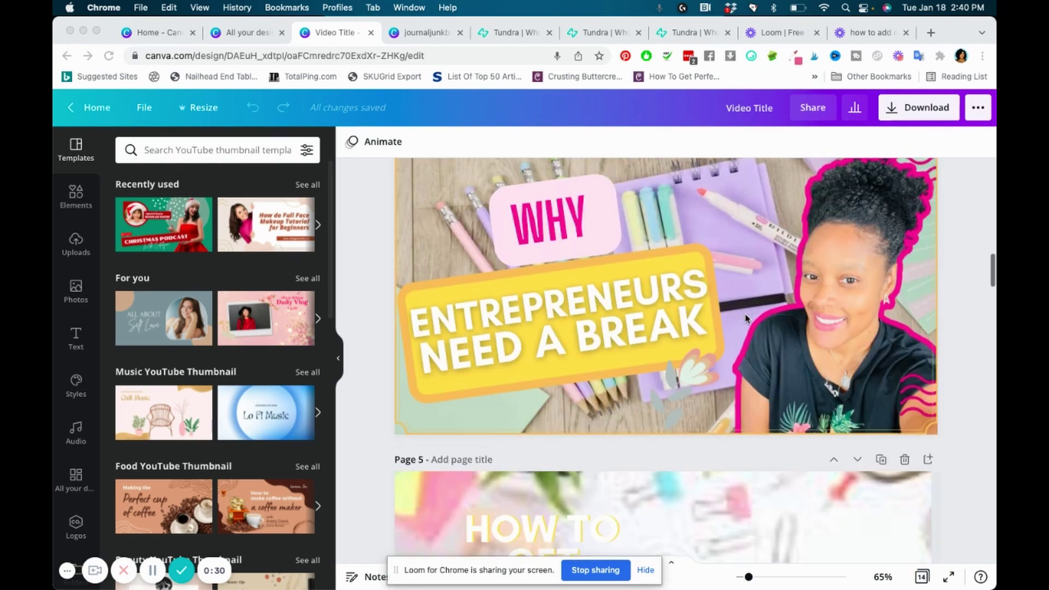
scroll(746, 318, "up", 1)
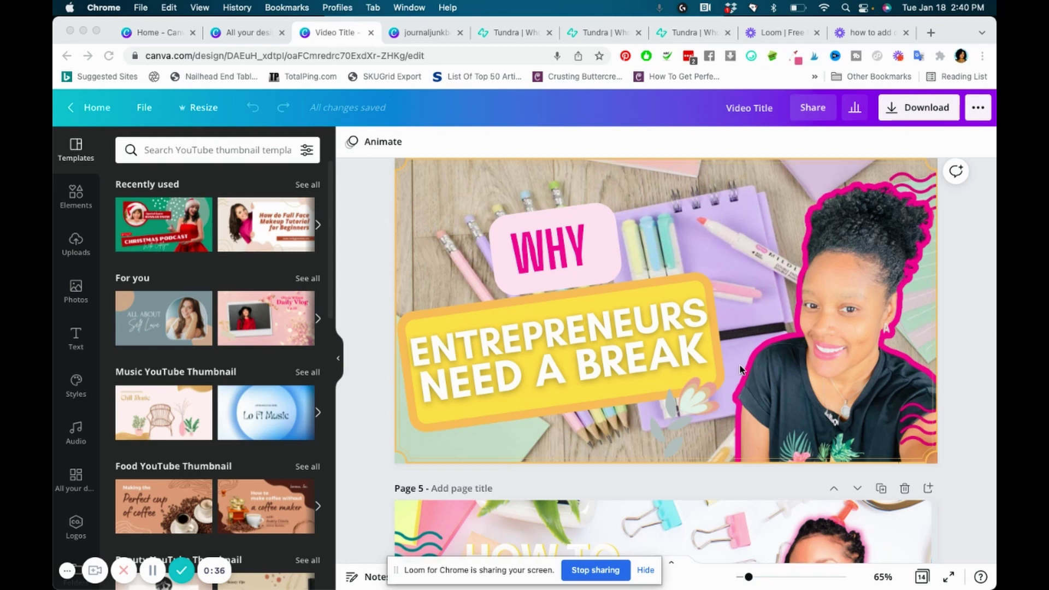
scroll(741, 370, "up", 8)
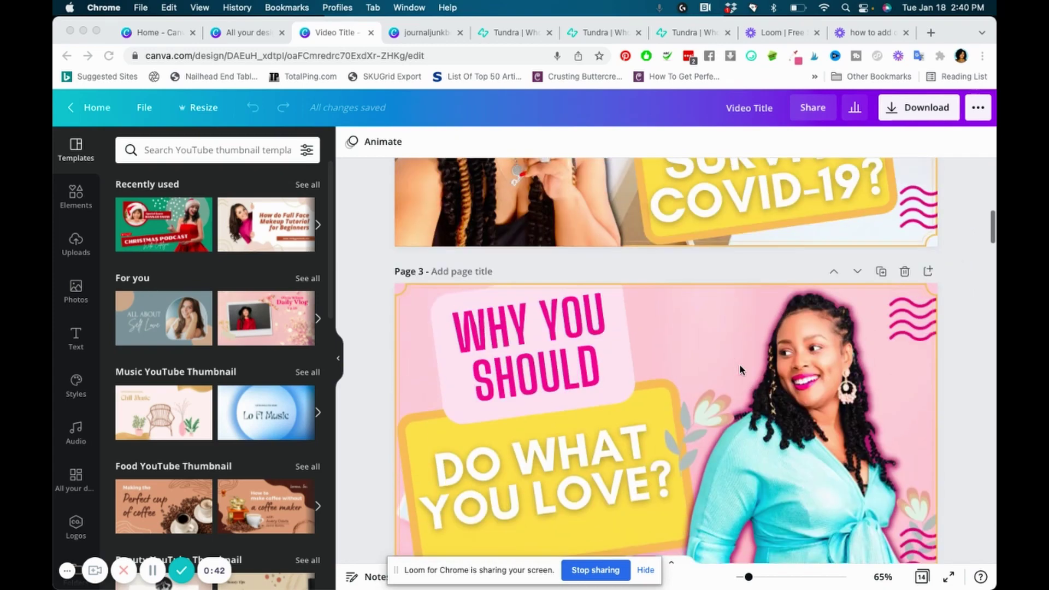
scroll(740, 370, "up", 10)
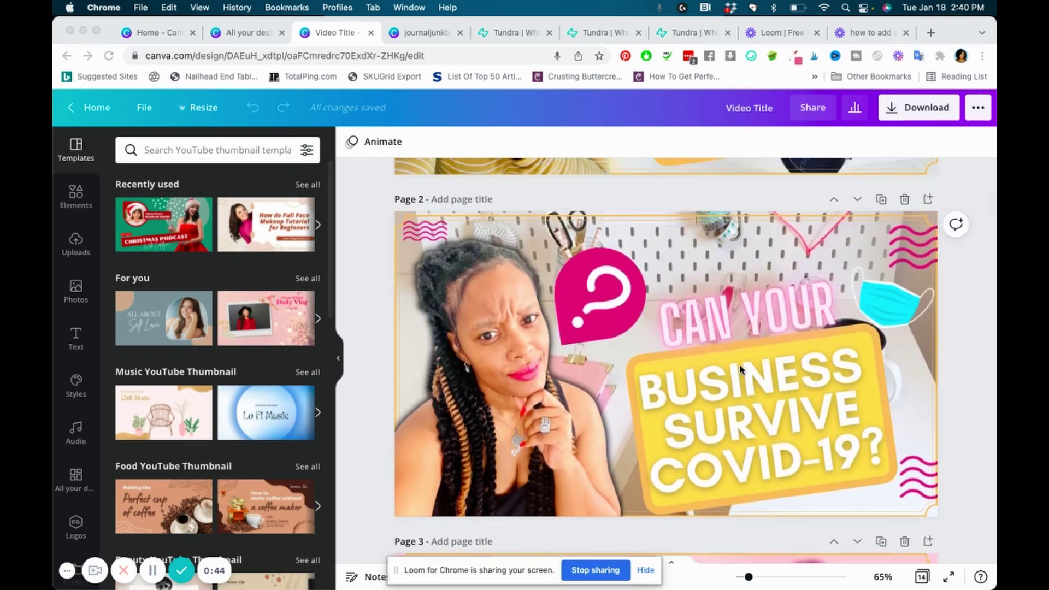
scroll(741, 368, "up", 6)
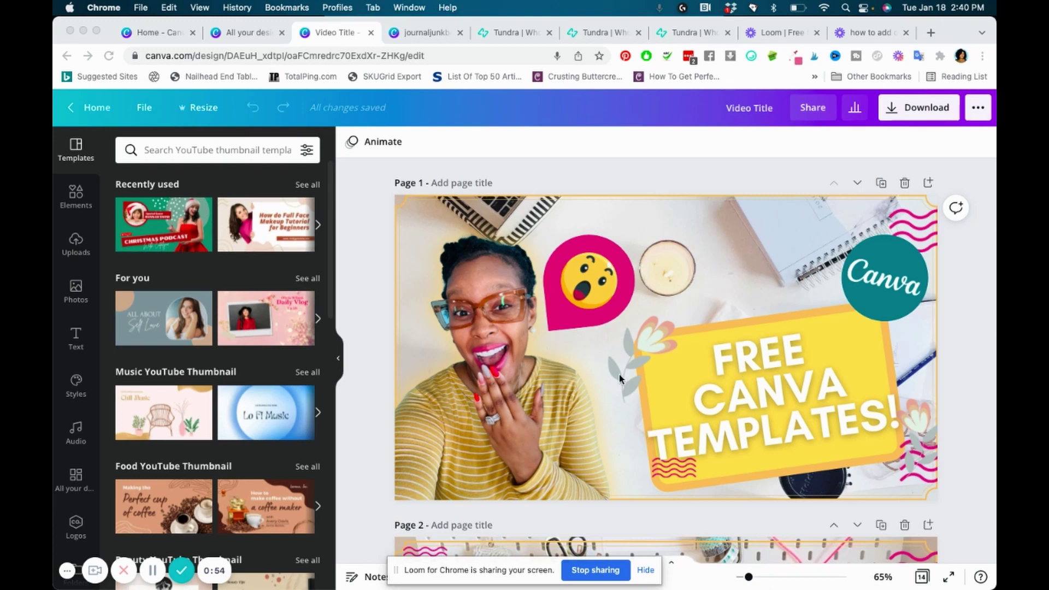
left_click(526, 398)
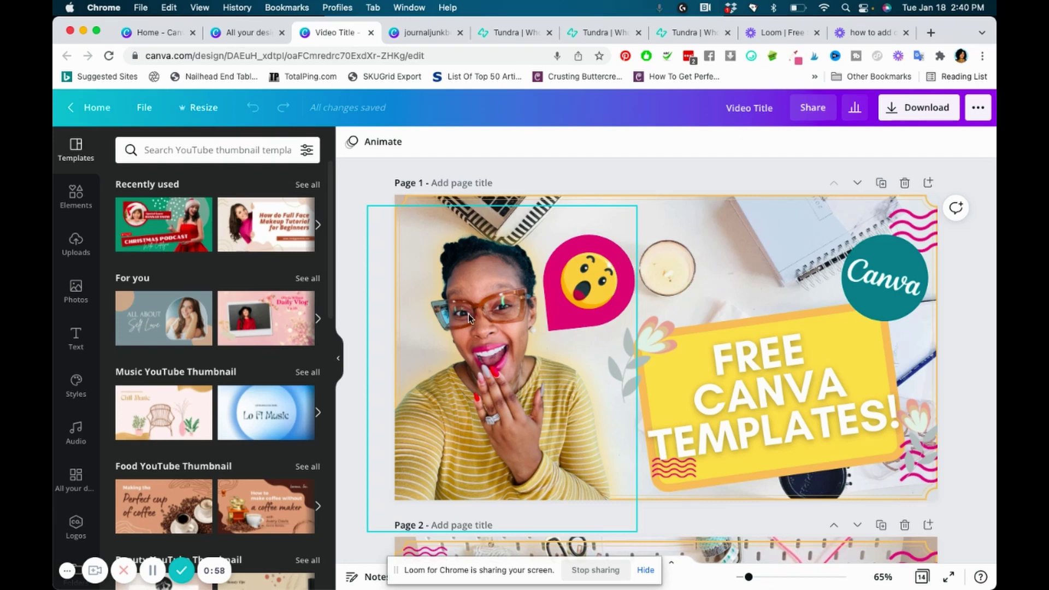
left_click(474, 237)
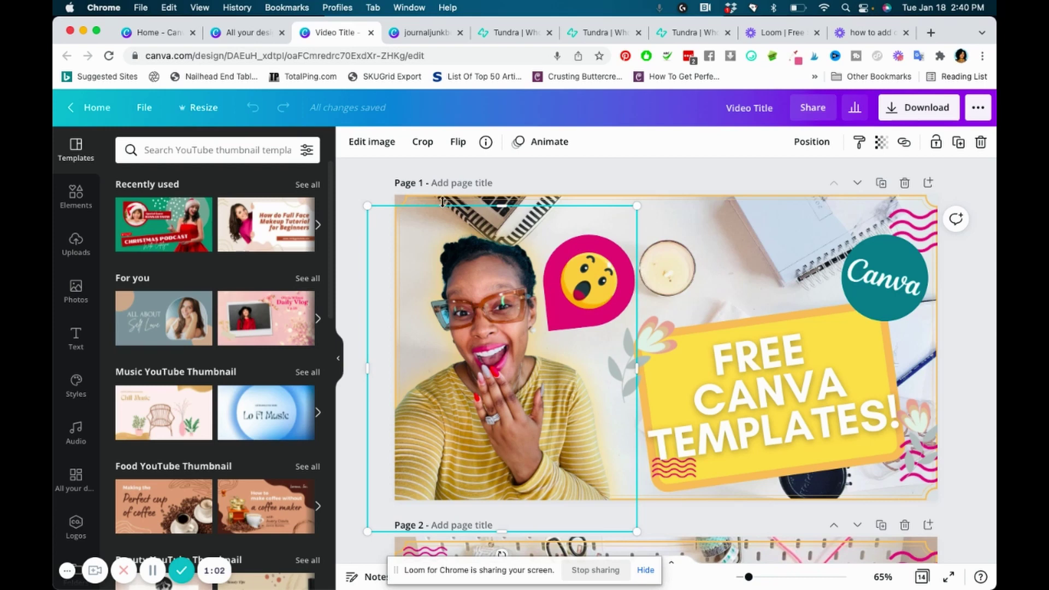
- Restore the photo to its original and run Background Remover on it
left_click(378, 144)
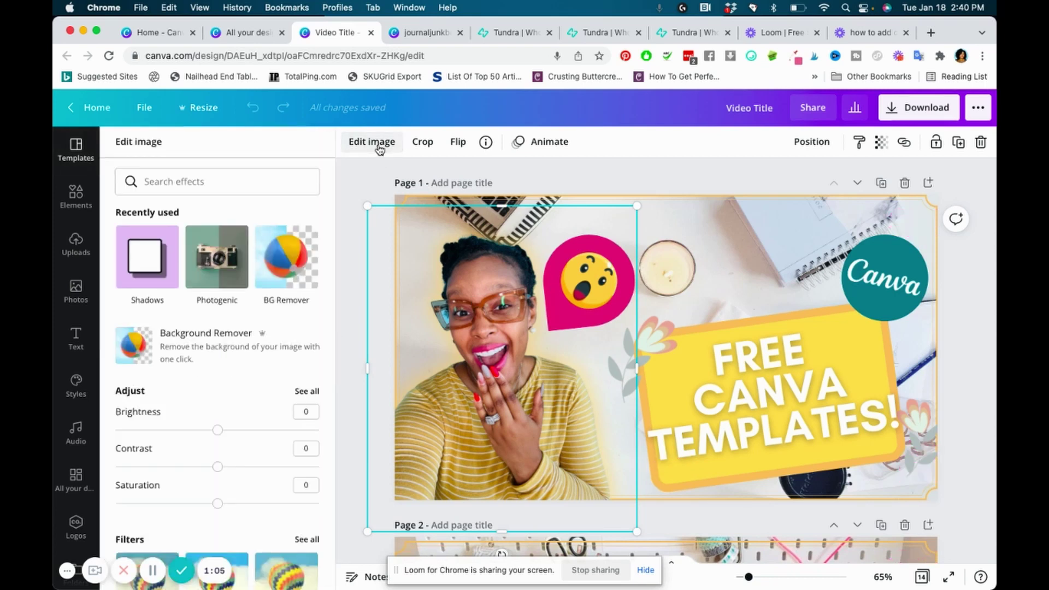
left_click(291, 145)
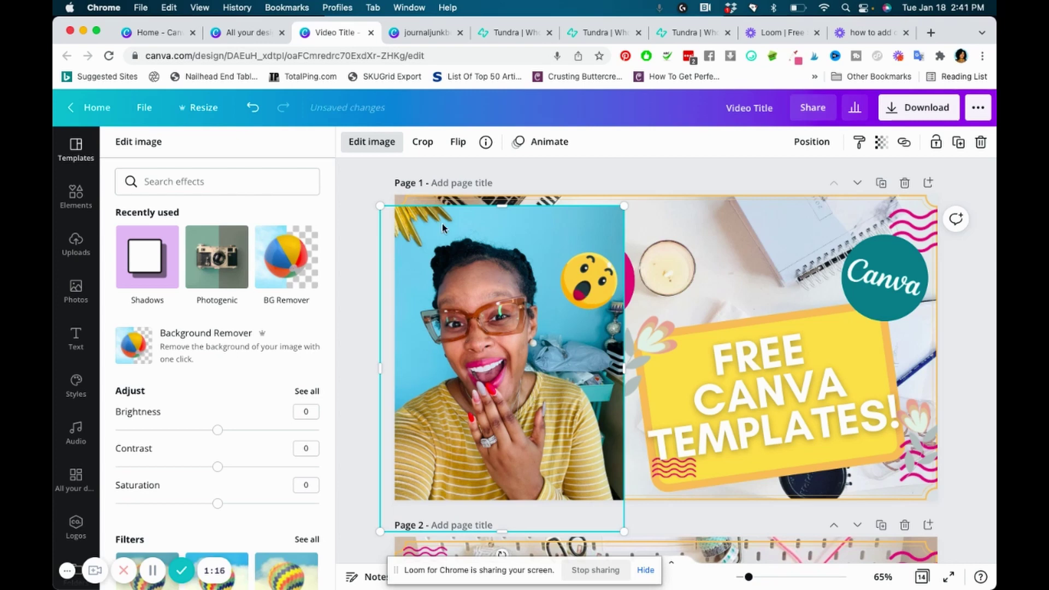
left_click(286, 276)
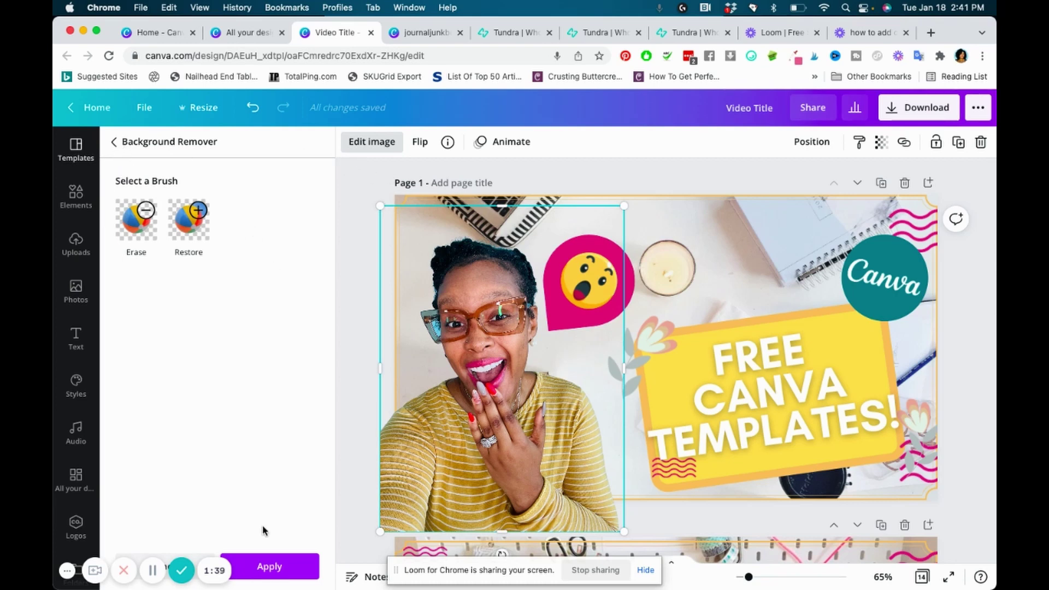
- Confirm the cutout and add a black Glow shadow (size 4, transparency 50, blur 5)
left_click(276, 565)
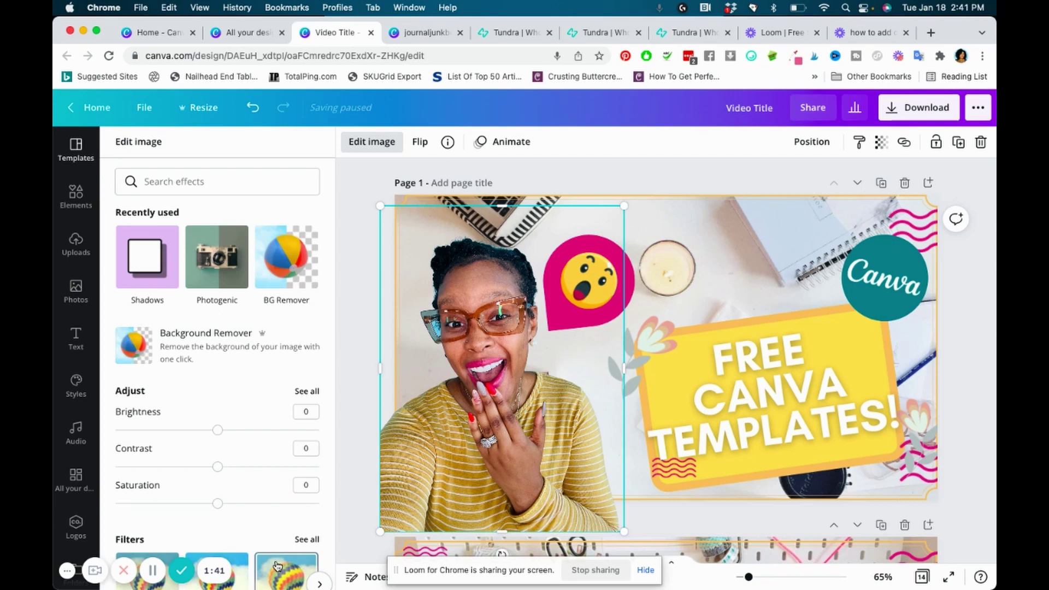
left_click(144, 261)
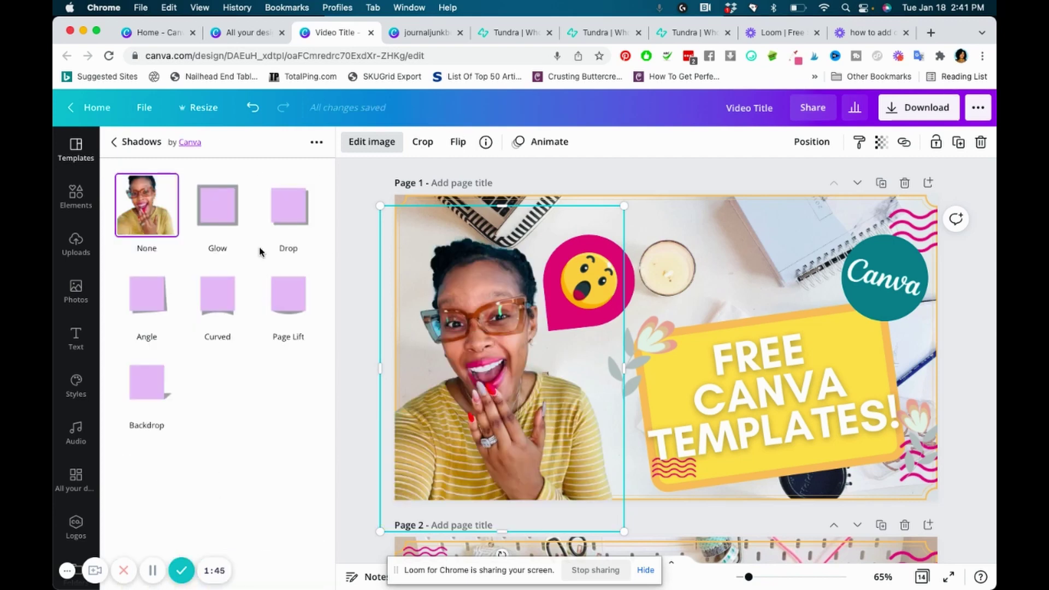
left_click(223, 218)
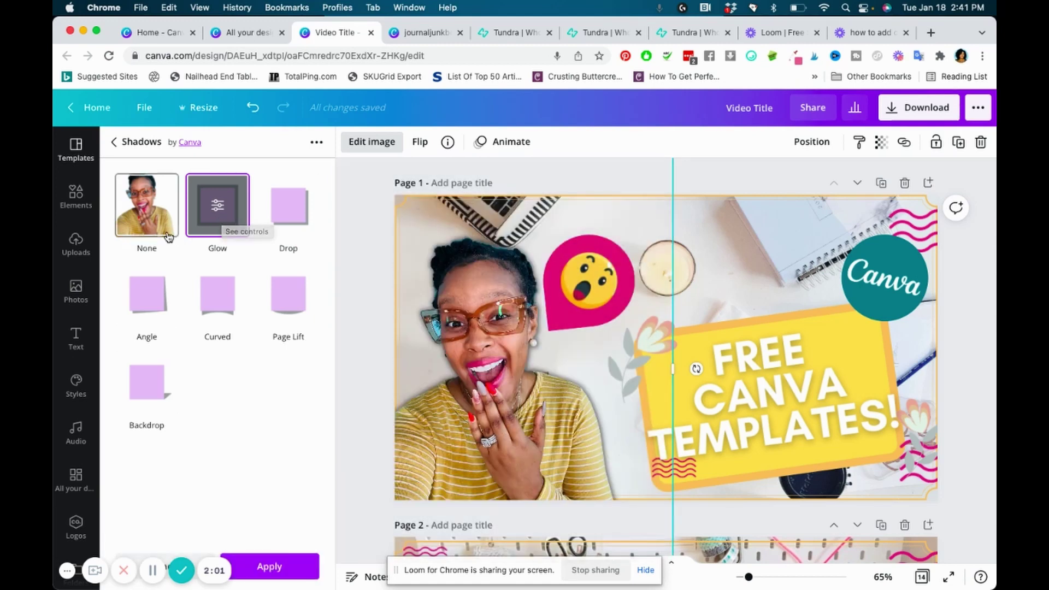
left_click(218, 208)
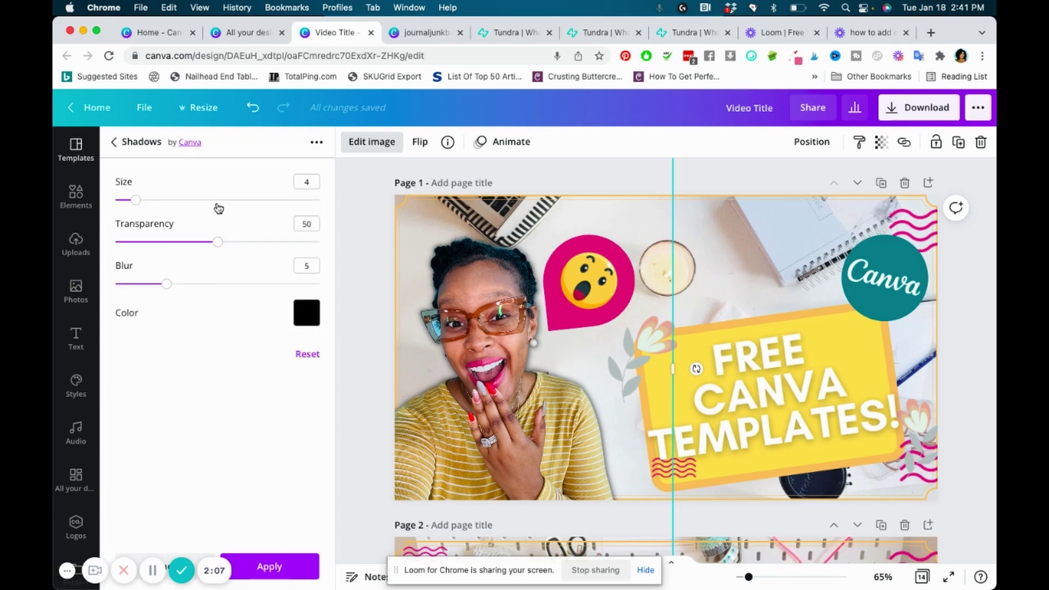
- Change the glow colour to the pink document swatch
left_click(309, 317)
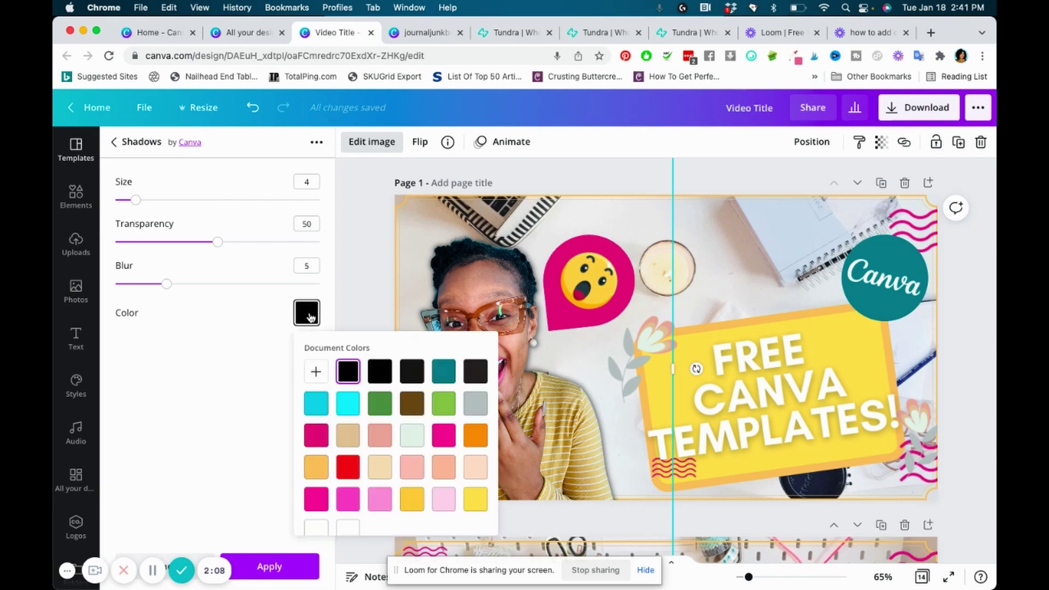
left_click(348, 503)
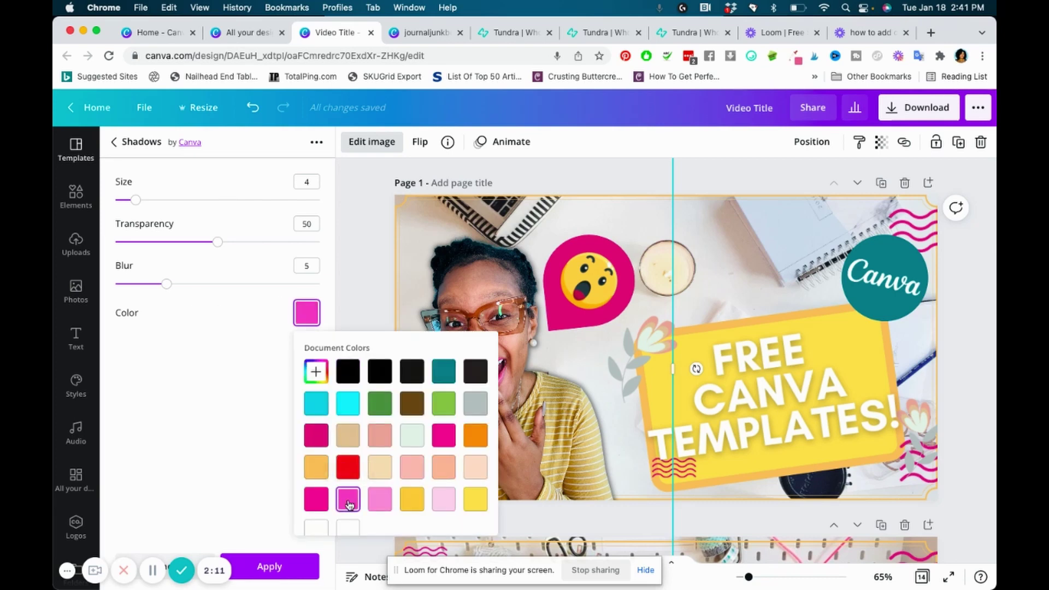
left_click(235, 447)
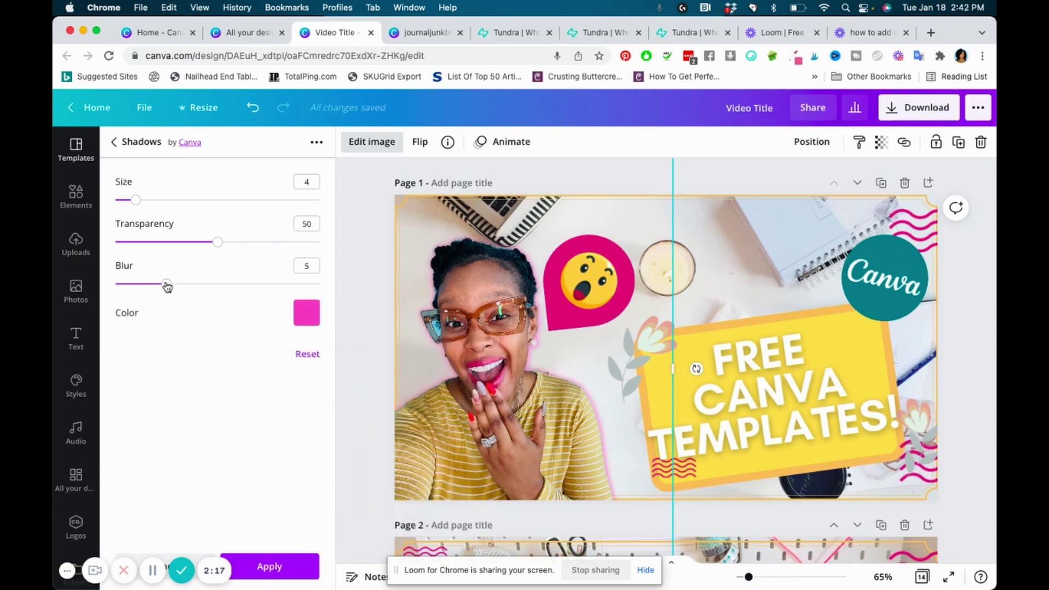
- Adjust the glow size, settling on 11
left_click(182, 200)
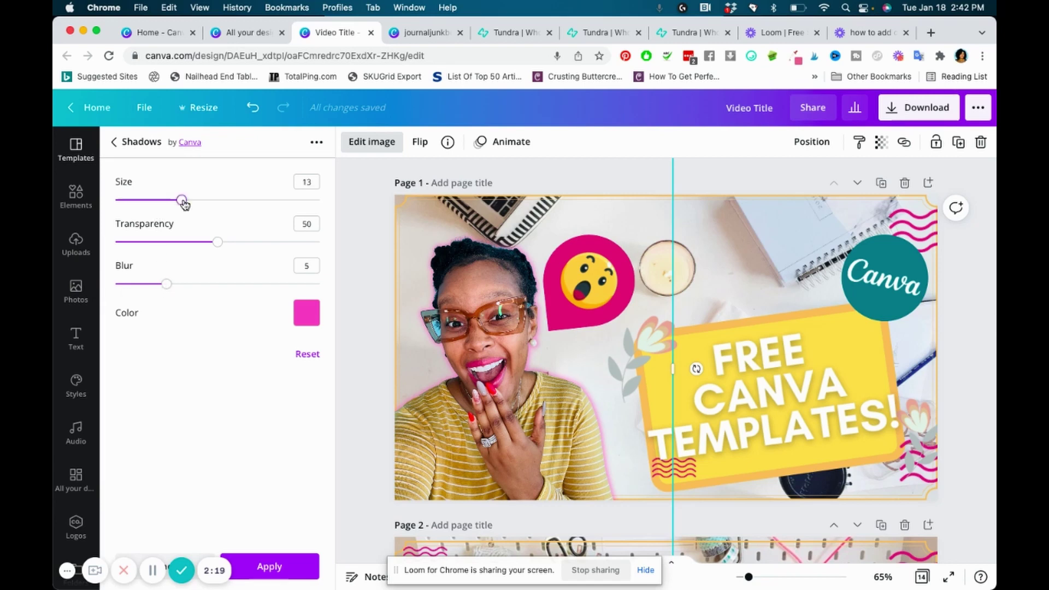
left_click(233, 200)
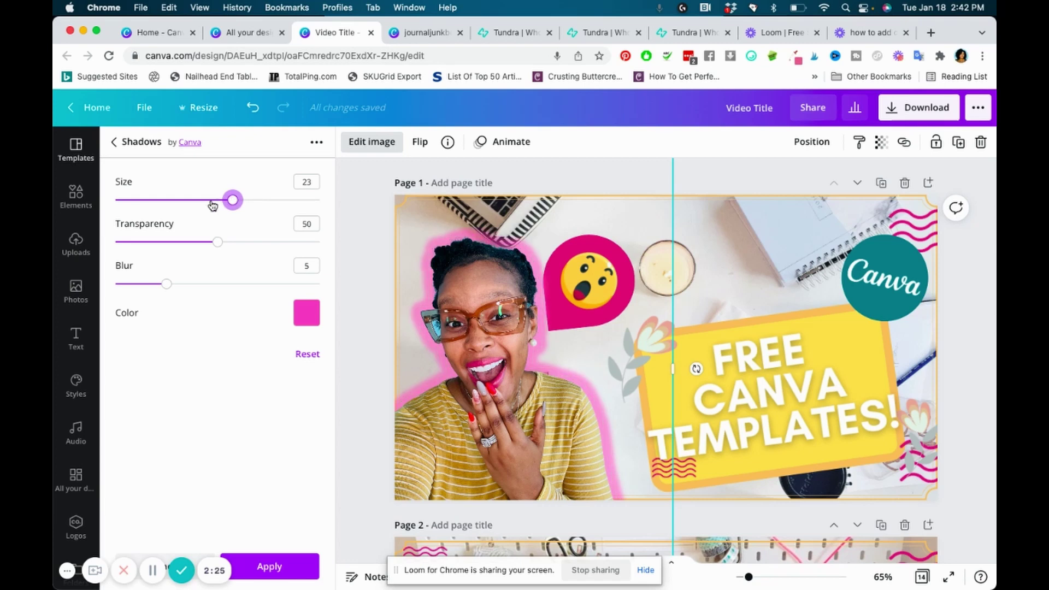
left_click(212, 201)
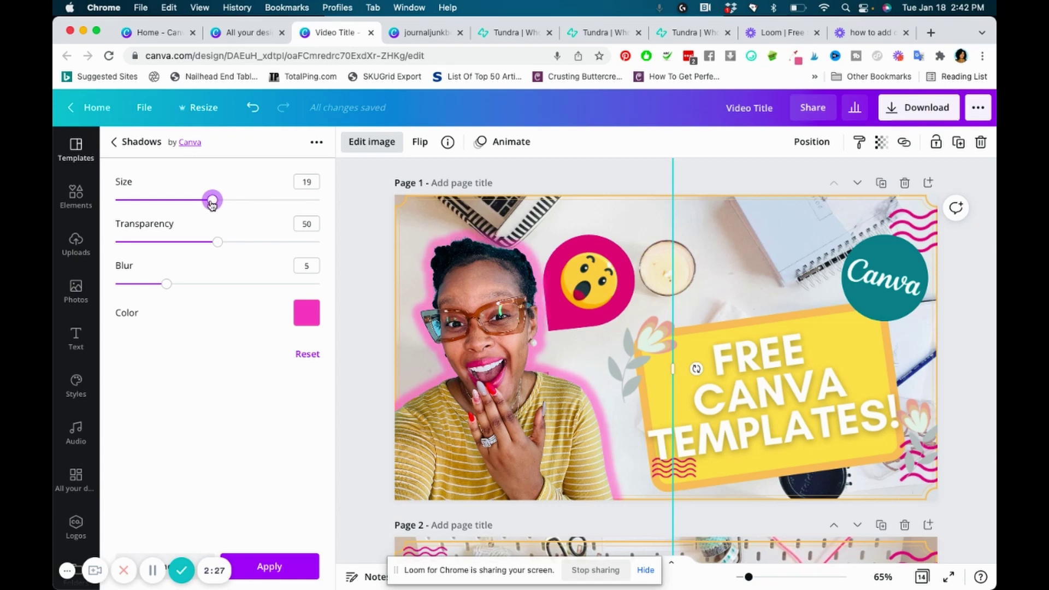
left_click_drag(212, 202, 198, 201)
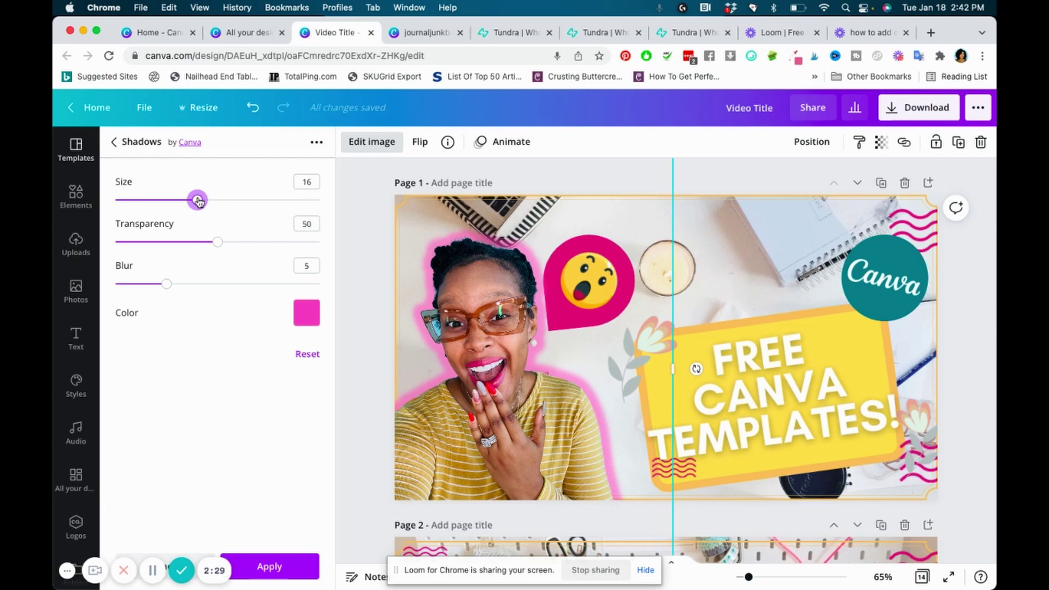
left_click(172, 202)
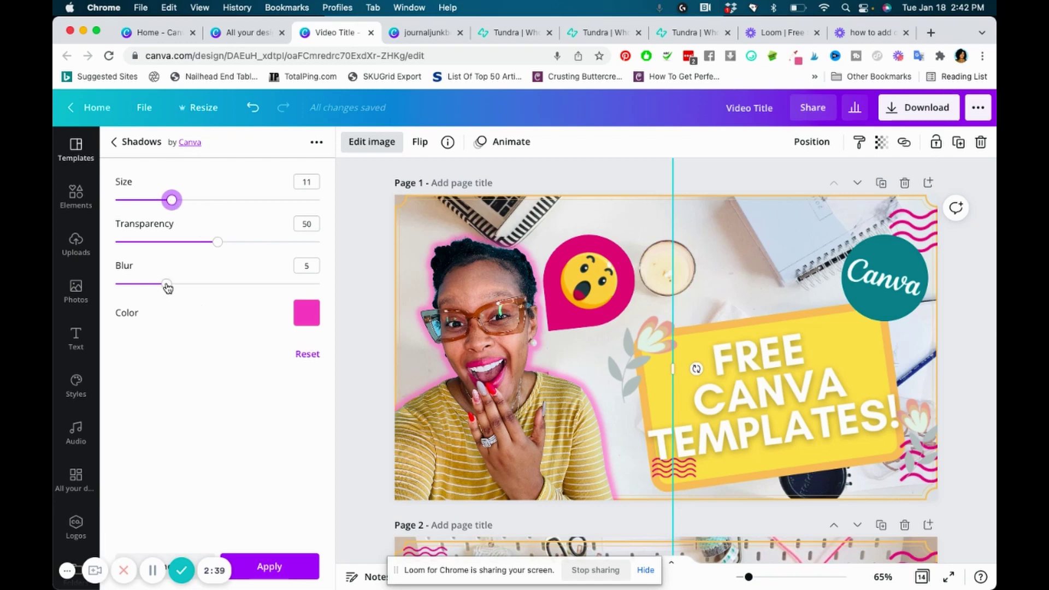
- Set glow blur to 0 and transparency to 100, then settle the outline size at 13
left_click_drag(167, 286, 84, 283)
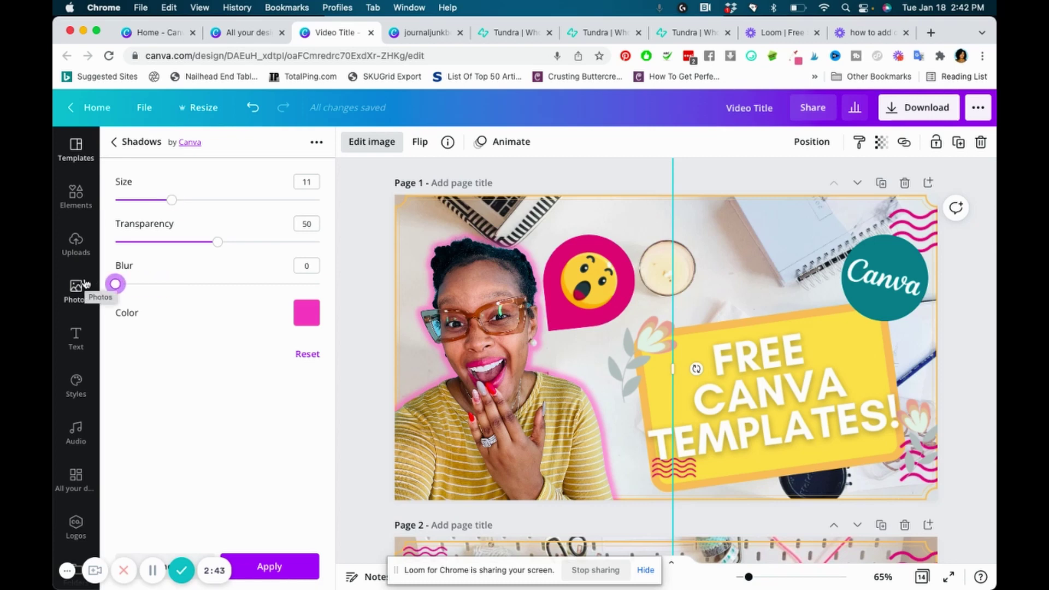
left_click(321, 246)
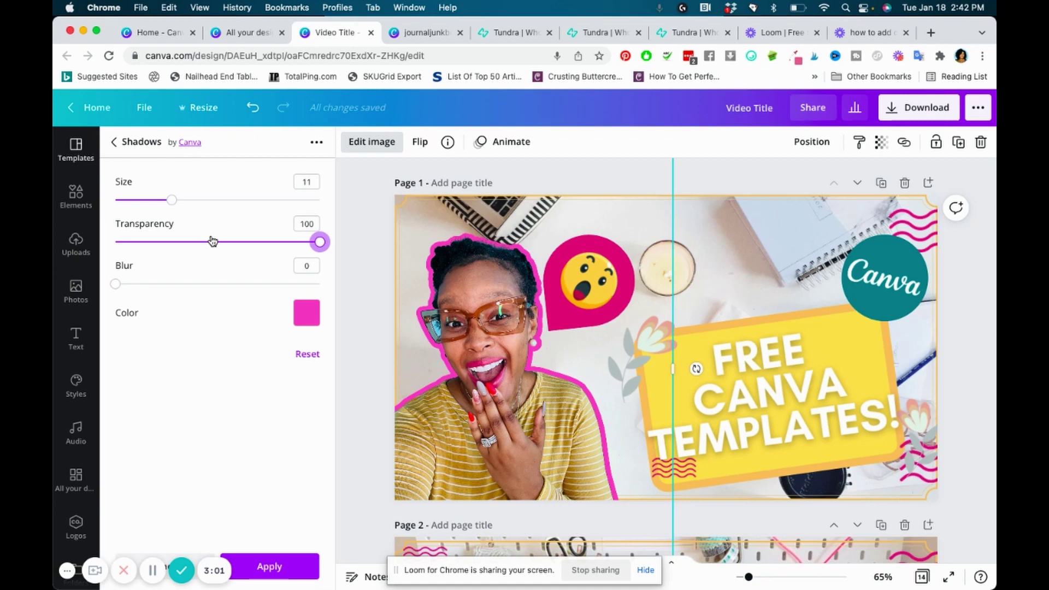
left_click(199, 200)
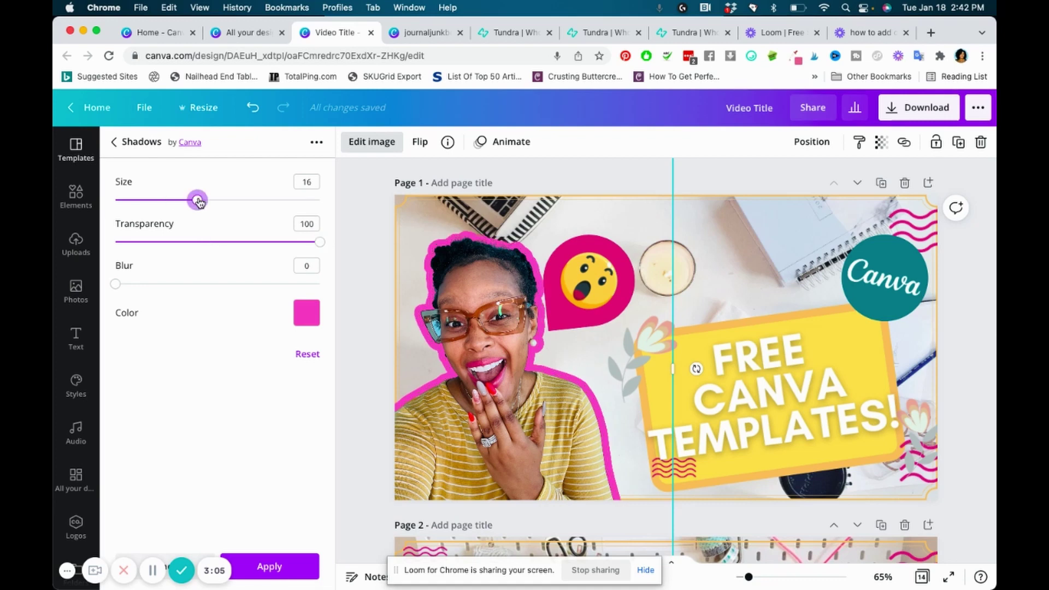
left_click(259, 200)
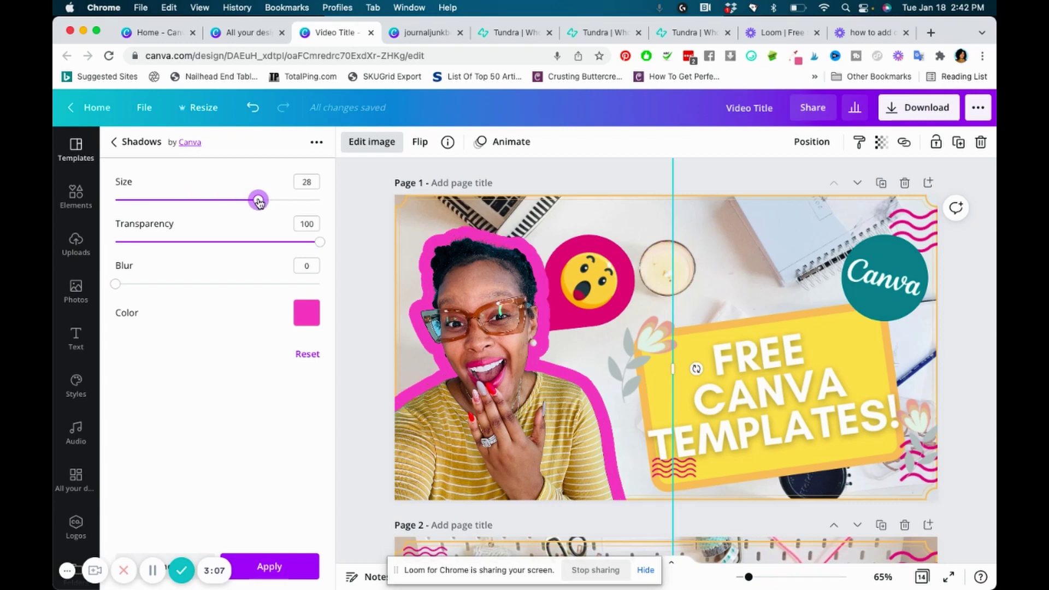
left_click(220, 202)
left_click(183, 204)
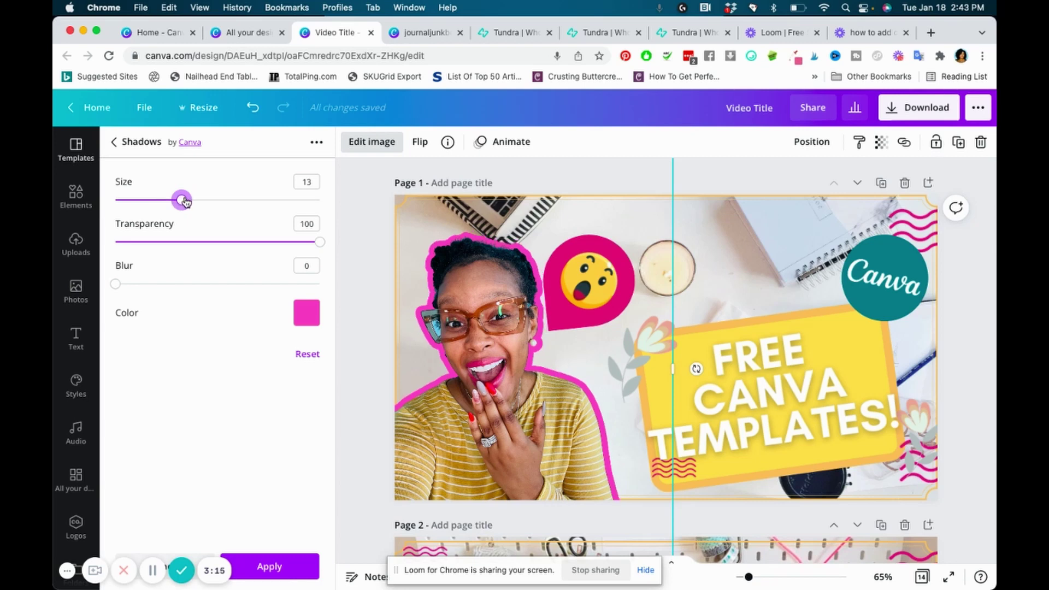
- Apply the pink glow outline and deselect the cutout to review the thumbnail
left_click(281, 570)
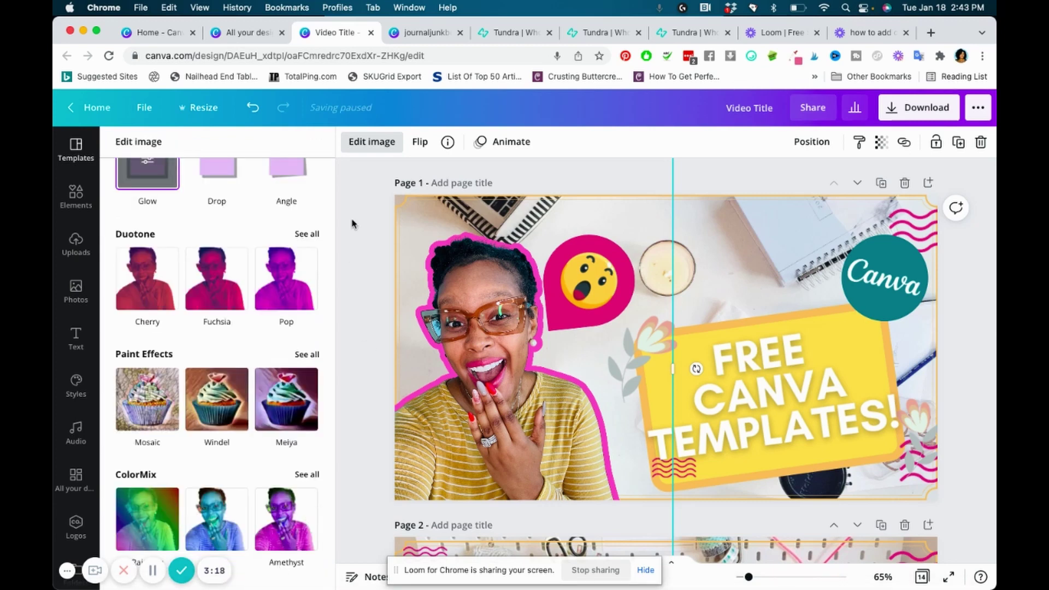
left_click(976, 263)
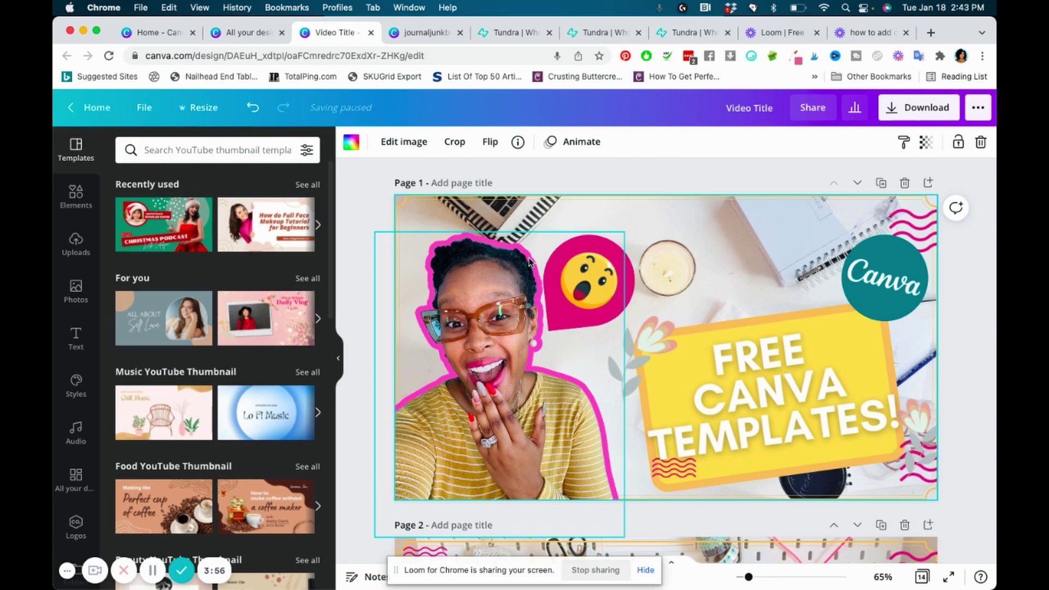
left_click(651, 216)
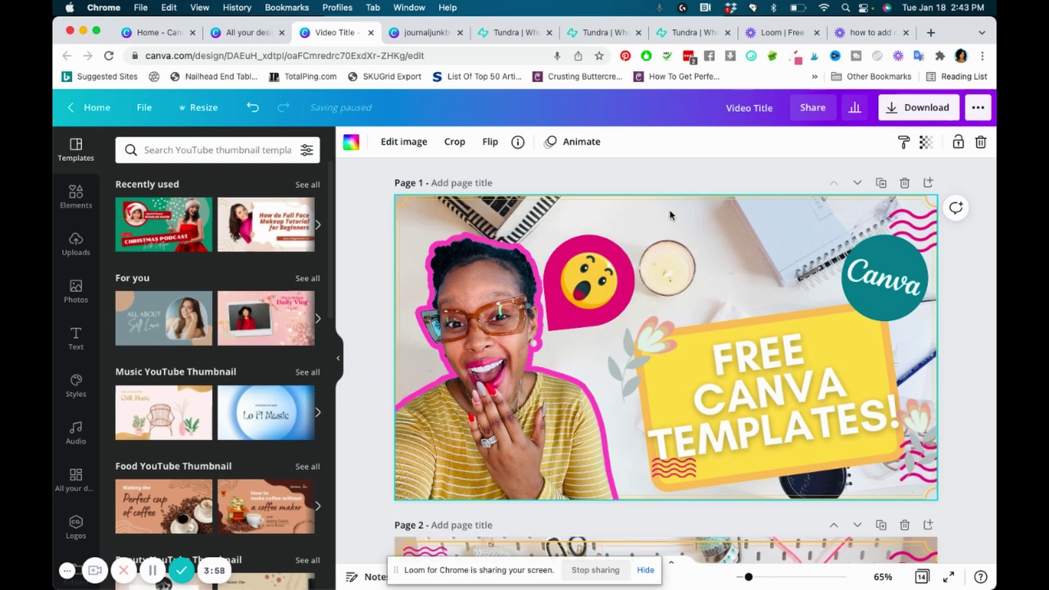